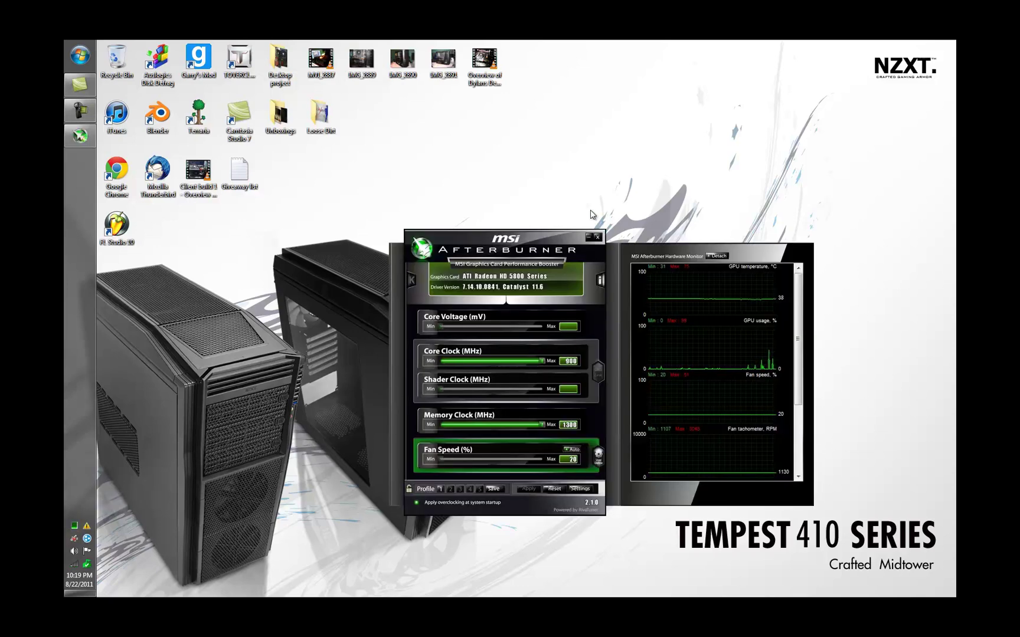
# - Open the automatic fan control settings in the MSI Afterburner properties
pyautogui.moveTo(560, 241); pyautogui.dragTo(547, 185)
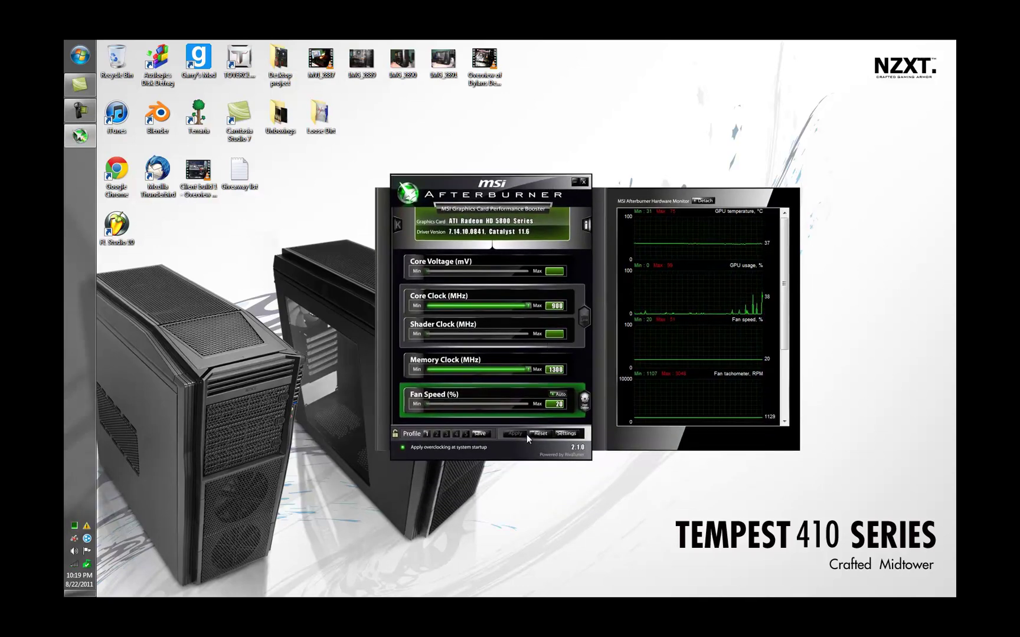
pyautogui.click(563, 434)
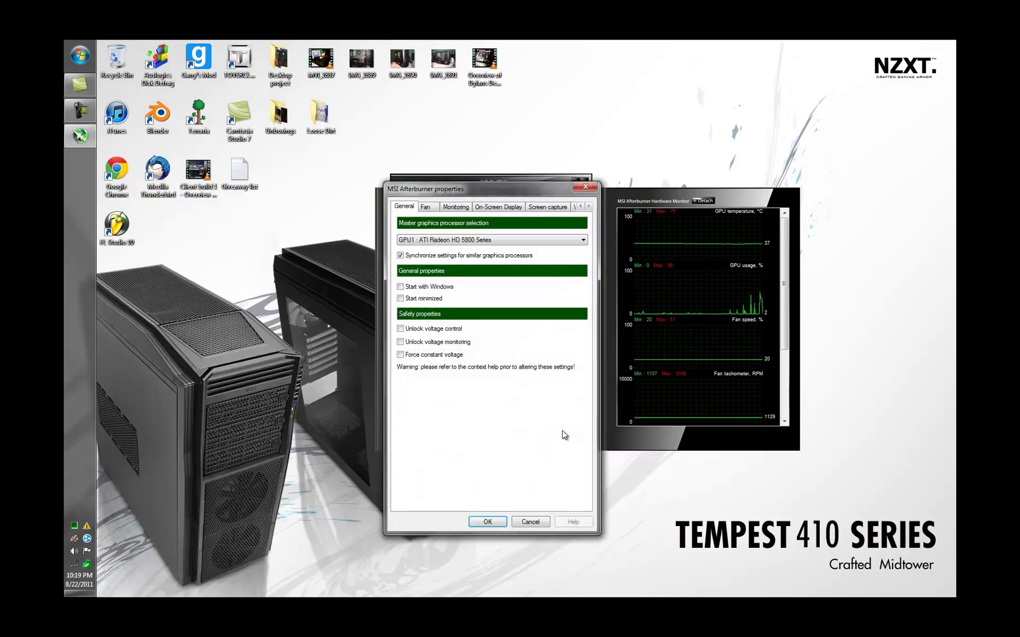
pyautogui.click(429, 207)
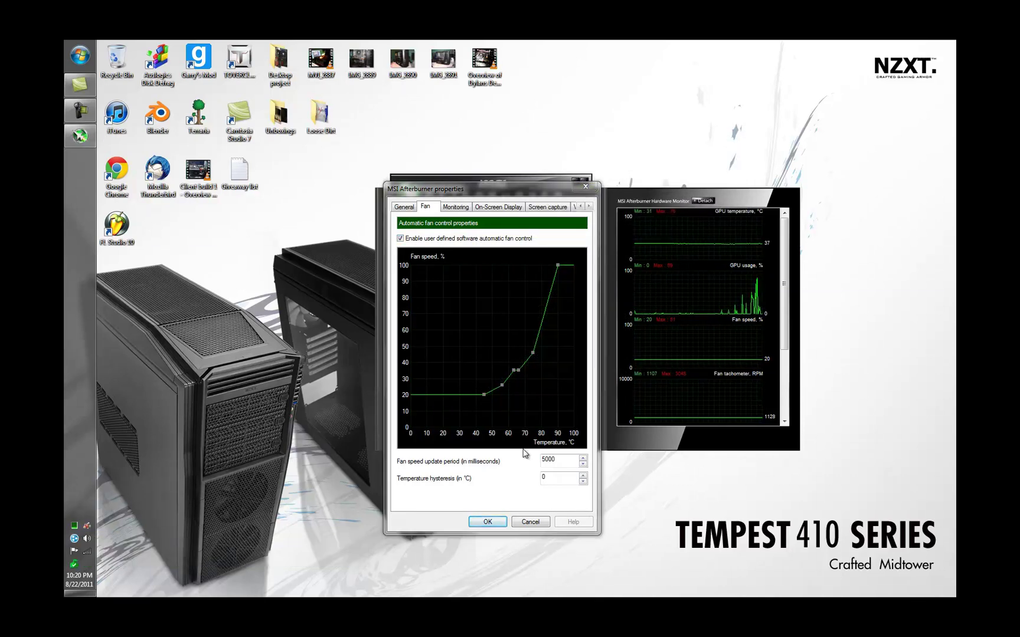
# - Lower the third point of the fan curve to about 31% fan speed at 61 °C
pyautogui.click(483, 394)
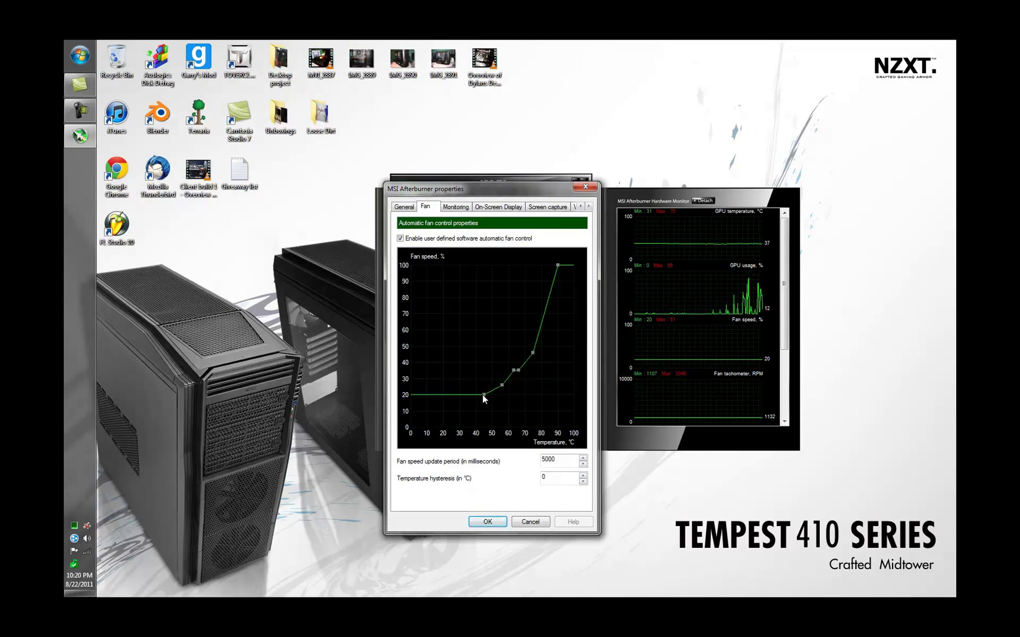
pyautogui.moveTo(482, 394)
pyautogui.mouseDown()
pyautogui.moveTo(486, 436)
pyautogui.moveTo(415, 431)
pyautogui.moveTo(484, 395)
pyautogui.mouseUp()
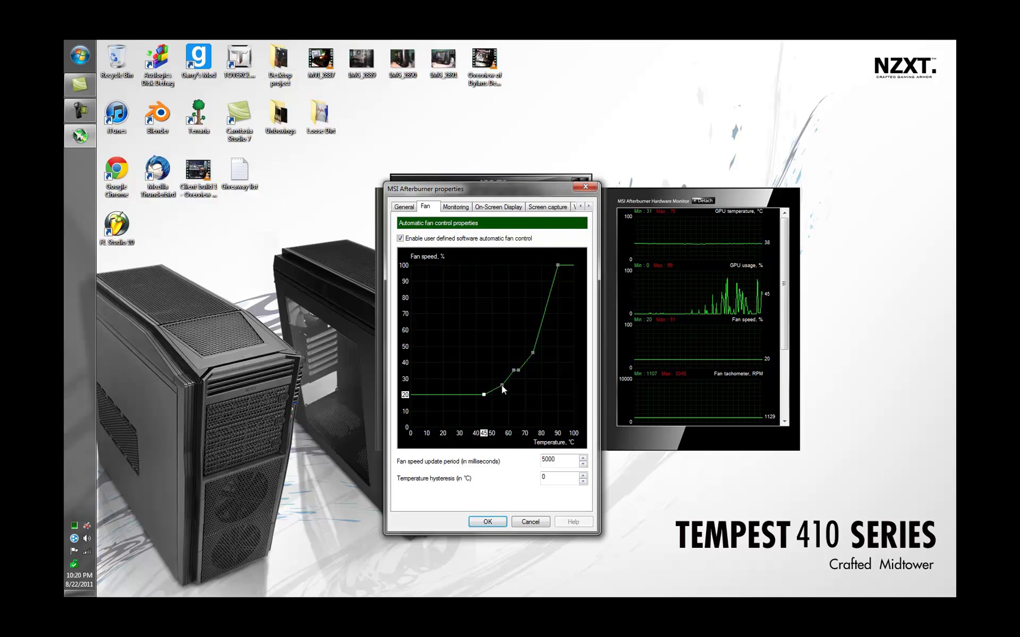
pyautogui.click(501, 385)
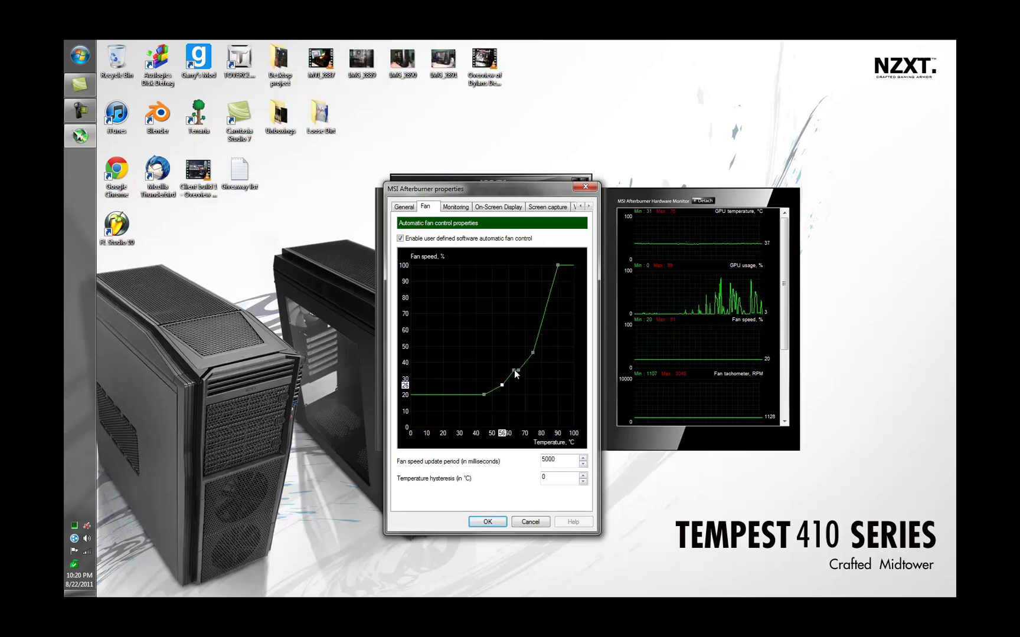
pyautogui.moveTo(515, 373); pyautogui.dragTo(514, 374)
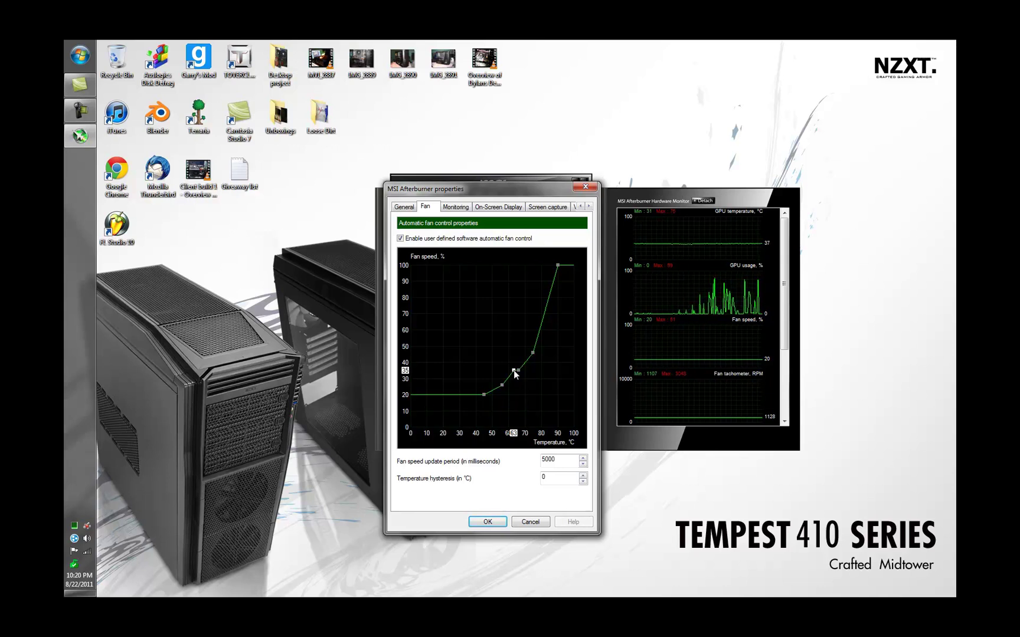
pyautogui.moveTo(513, 370); pyautogui.dragTo(509, 377)
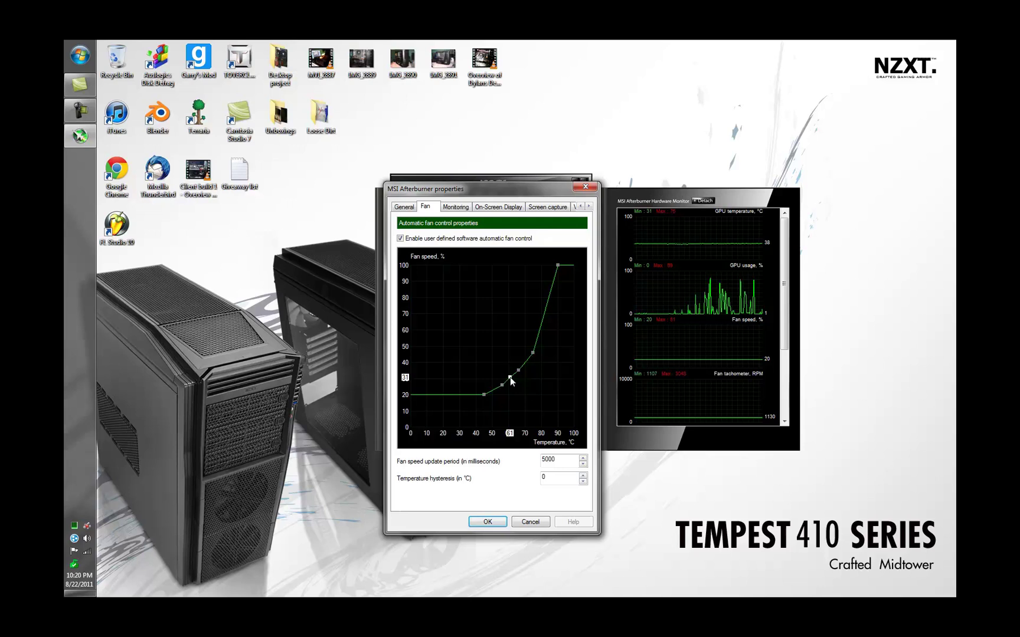
# - Lower the fifth point of the fan curve to about 41% fan speed at 71 °C and accept the fan settings
pyautogui.click(518, 370)
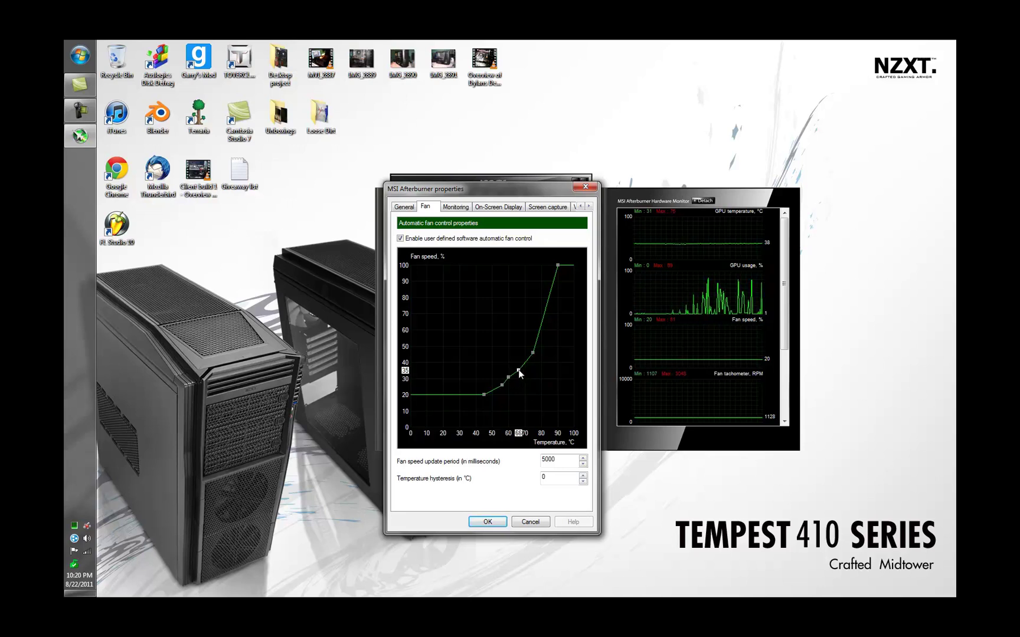
pyautogui.click(532, 354)
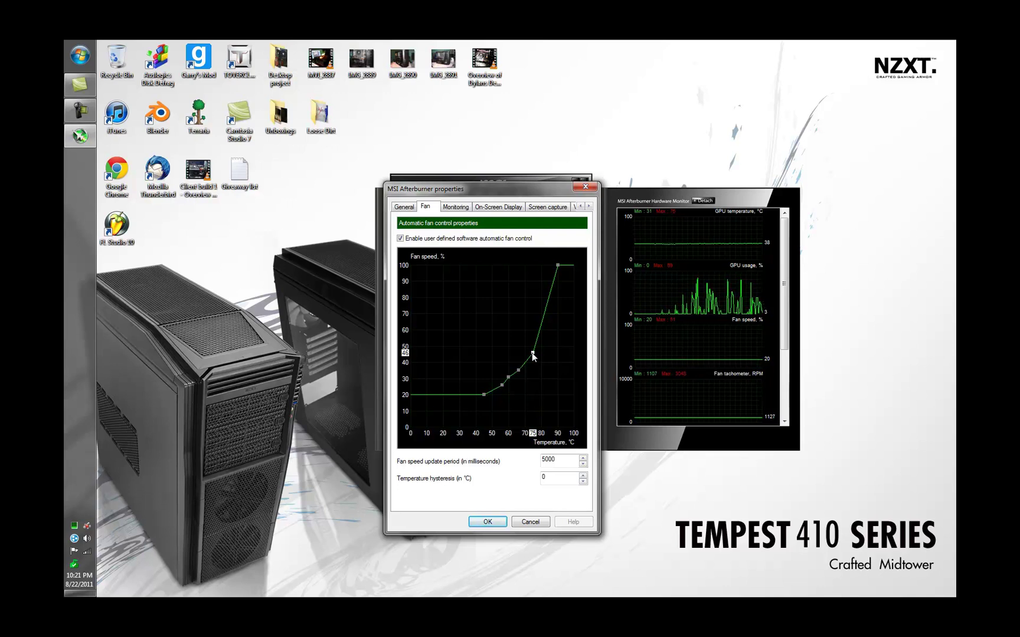
pyautogui.moveTo(532, 353); pyautogui.dragTo(528, 359)
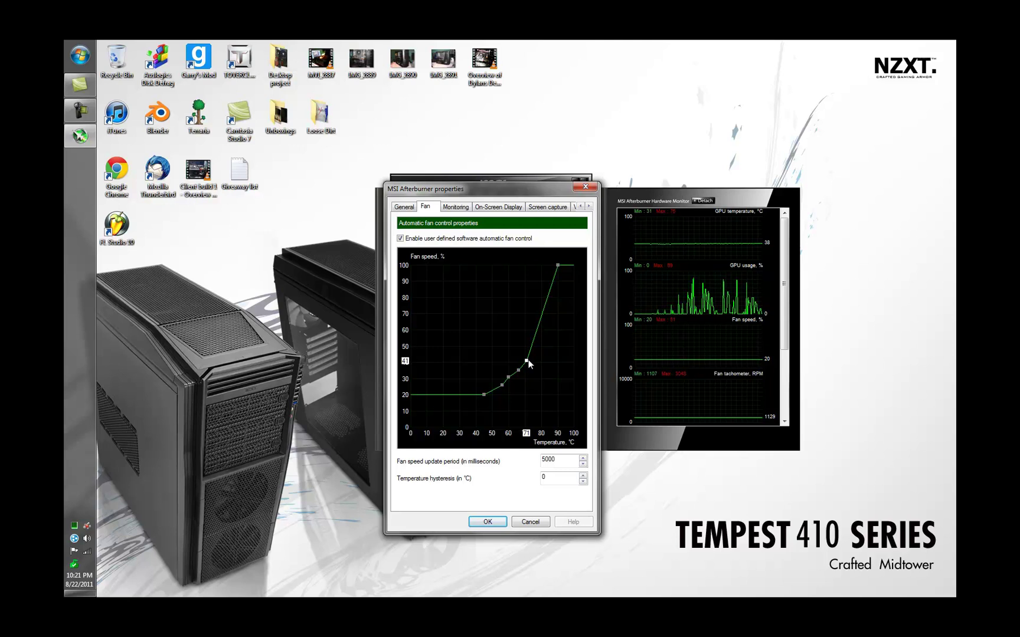
pyautogui.click(558, 269)
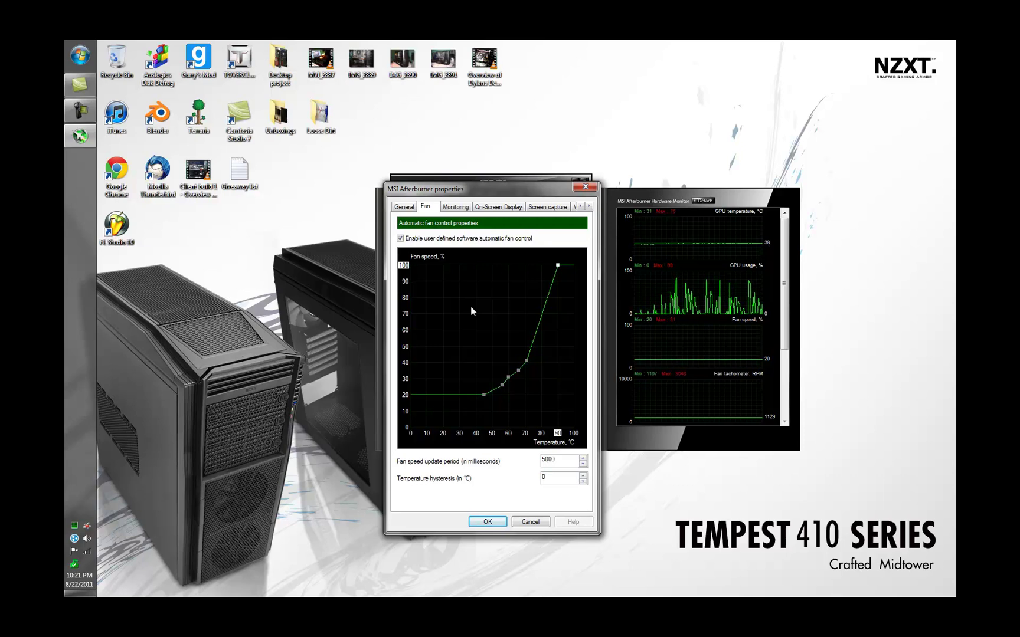
pyautogui.click(486, 521)
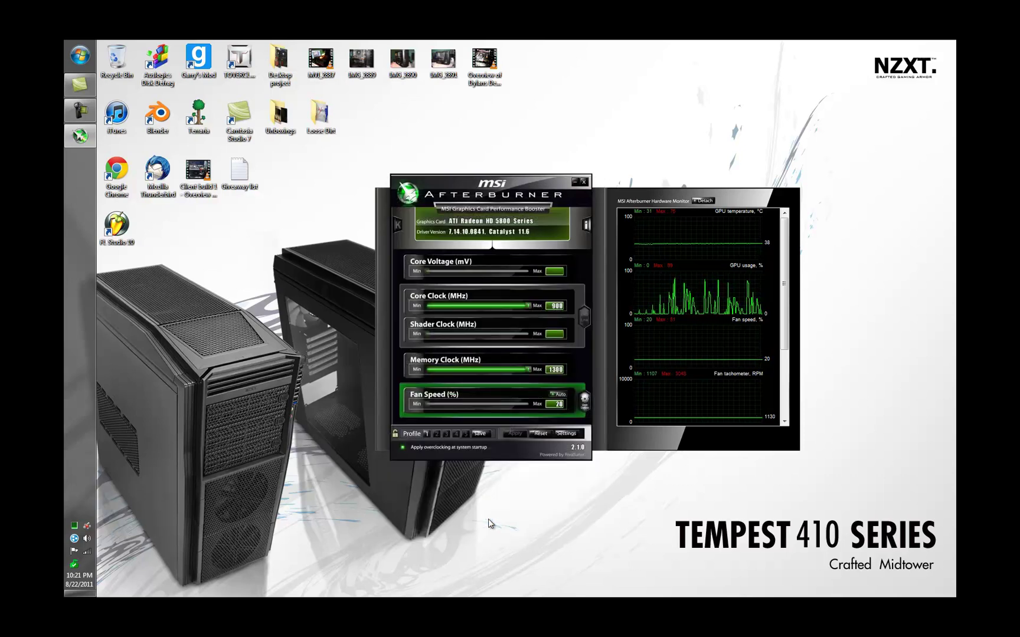
# - Reopen the fan properties, set the fan speed update period to 500 milliseconds and accept the change
pyautogui.click(570, 435)
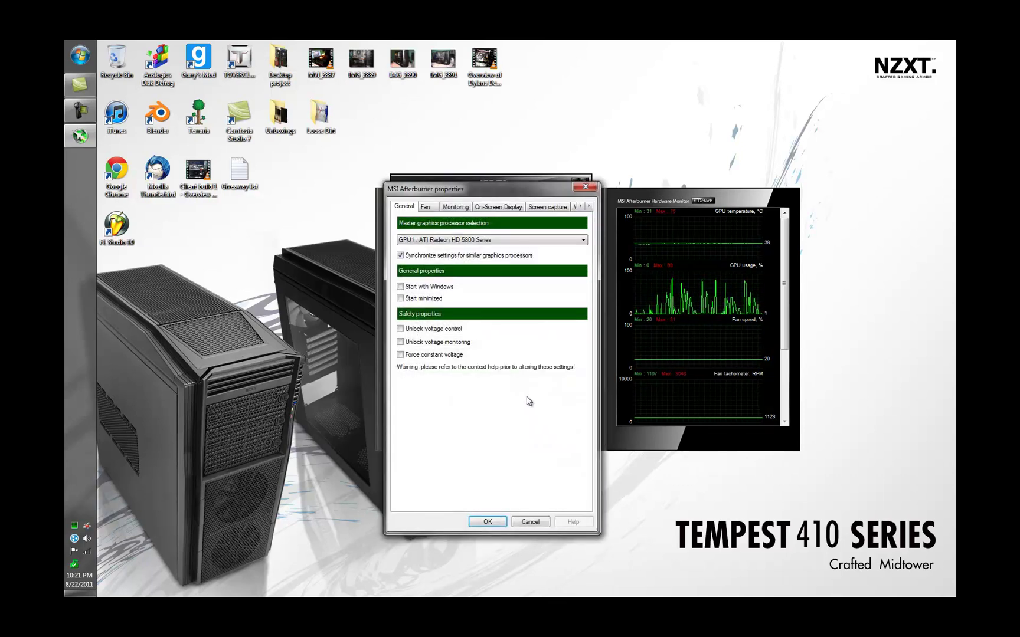
pyautogui.click(426, 207)
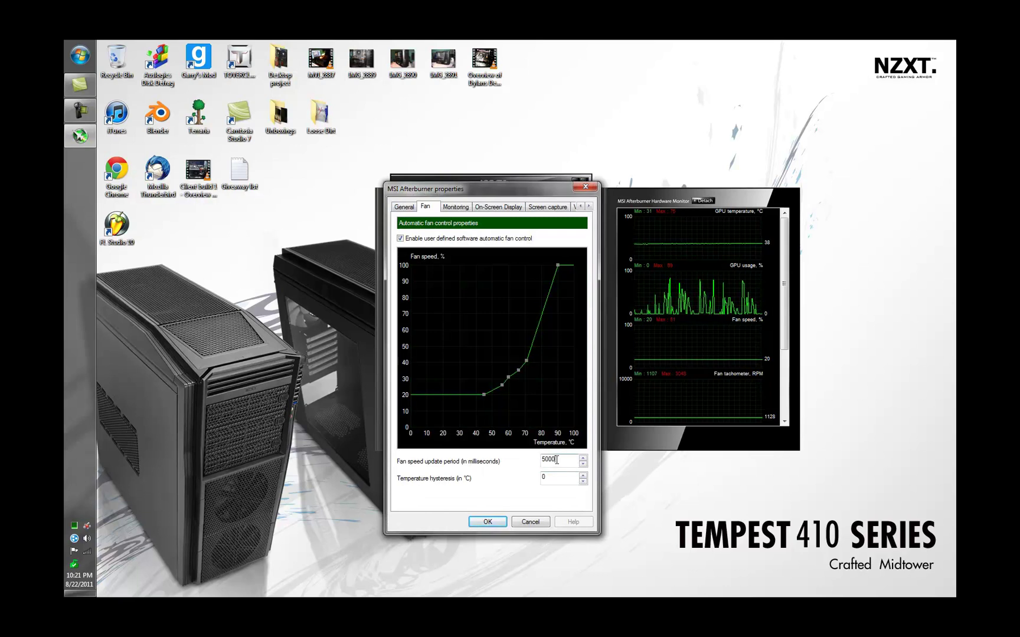
pyautogui.moveTo(555, 461); pyautogui.dragTo(533, 460)
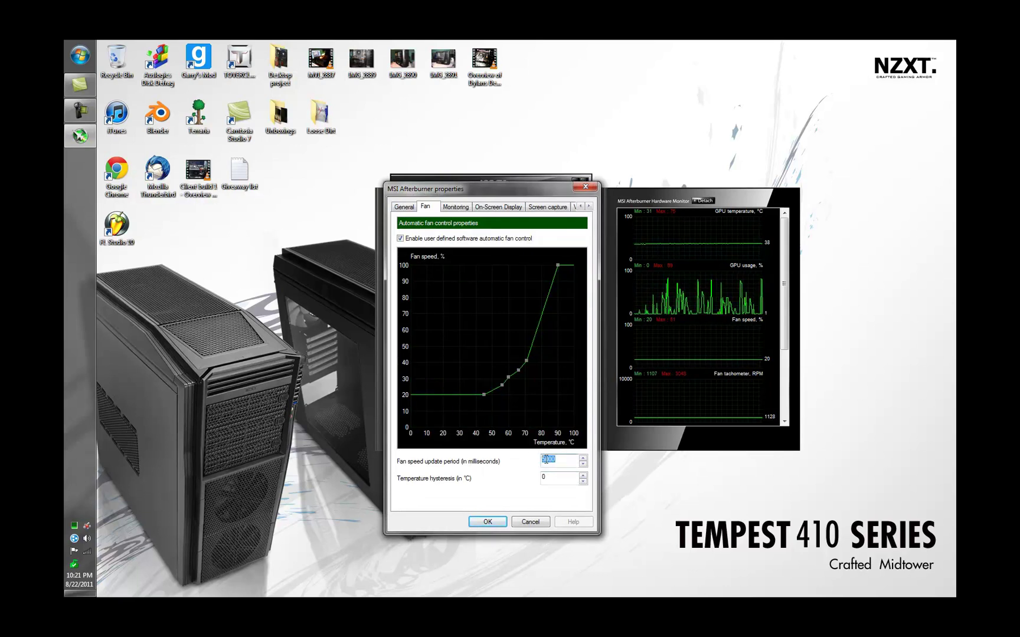
pyautogui.click(544, 460)
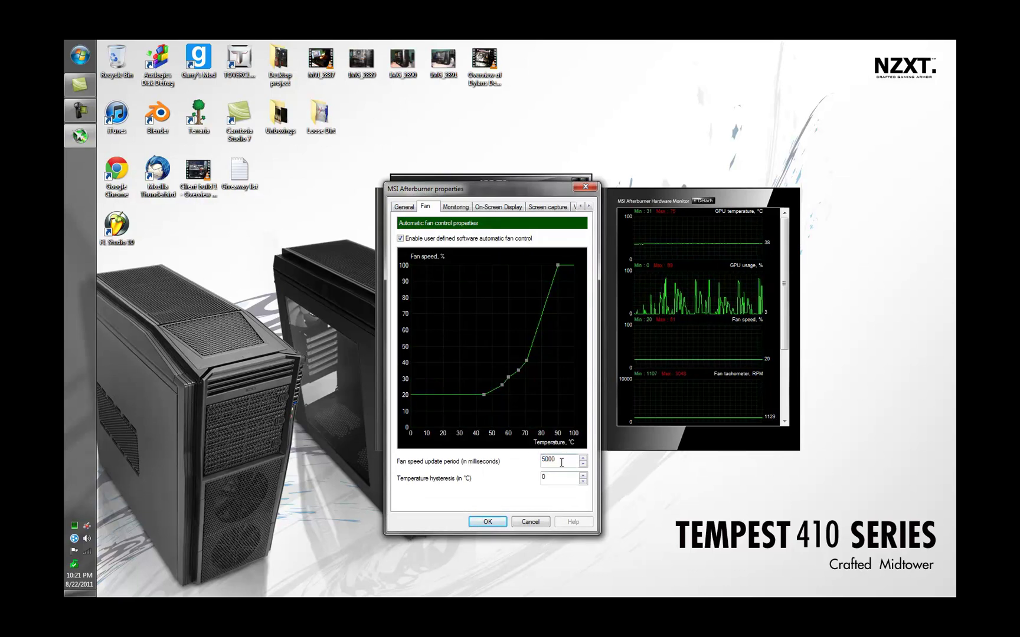
pyautogui.doubleClick(558, 461)
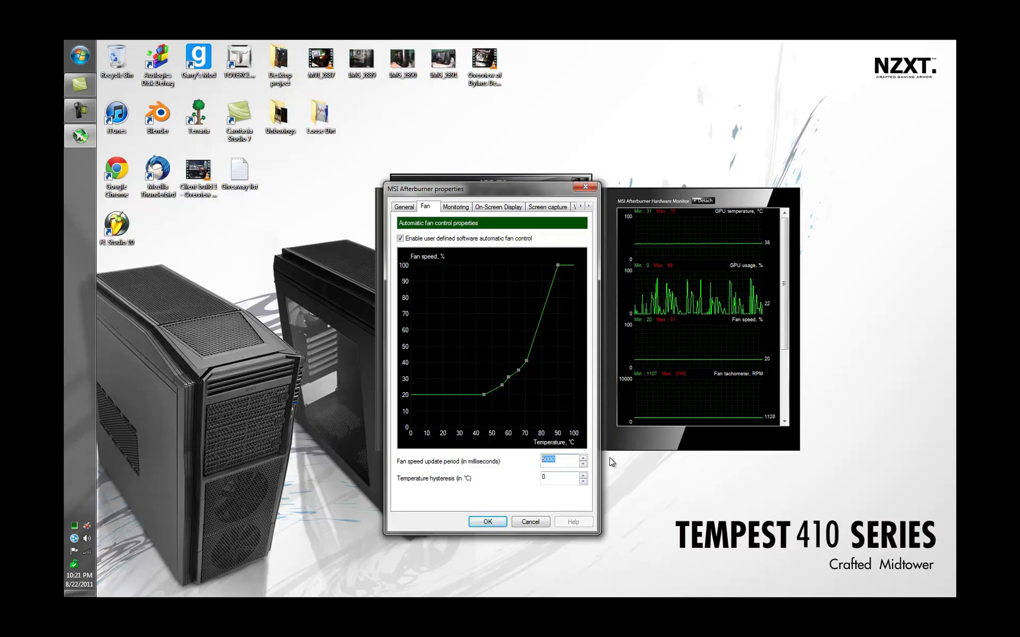
pyautogui.write('500')
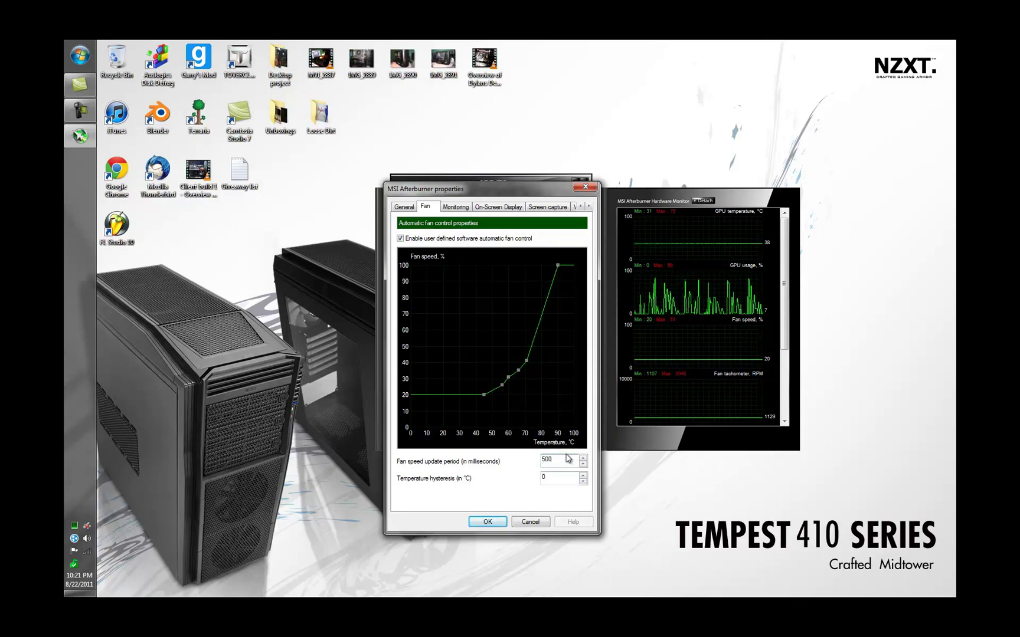
pyautogui.click(488, 523)
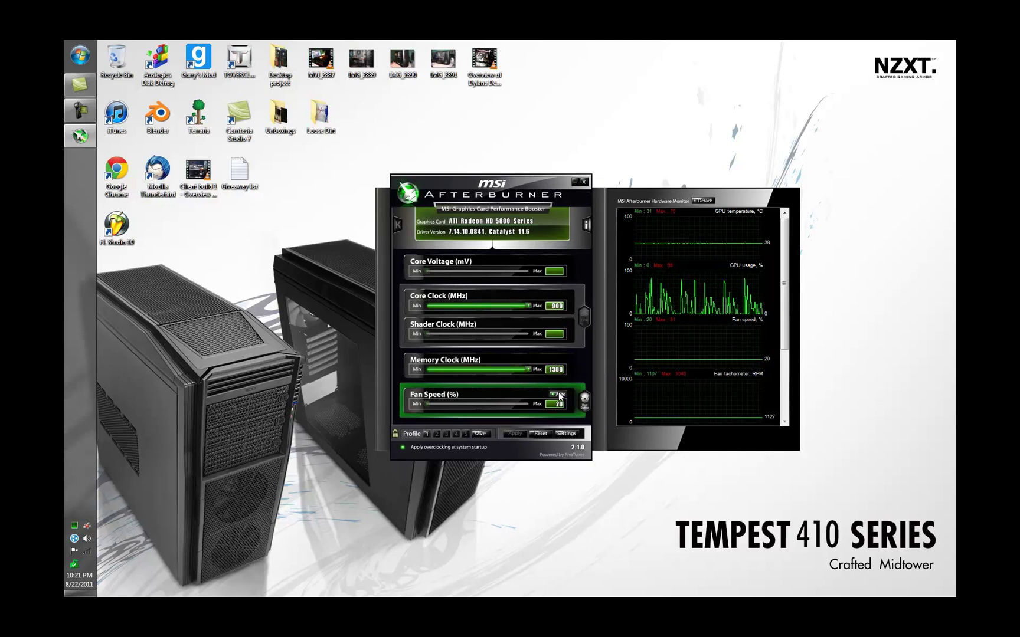
# - Toggle the automatic fan speed mode, apply the change and move the MSI Afterburner window lower on the desktop
pyautogui.click(559, 395)
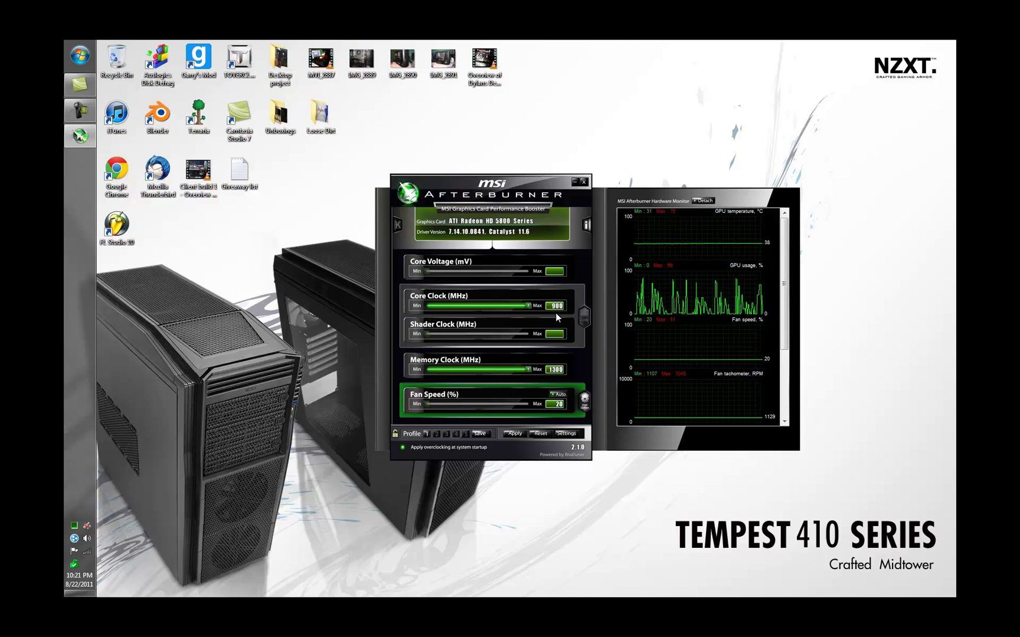
pyautogui.click(513, 433)
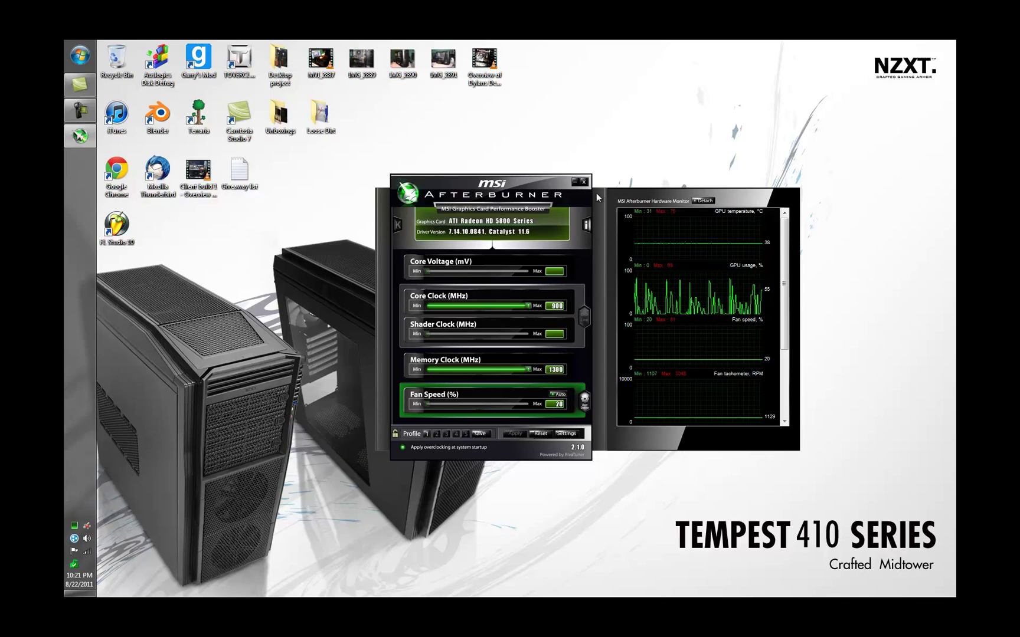
pyautogui.moveTo(588, 194); pyautogui.dragTo(512, 300)
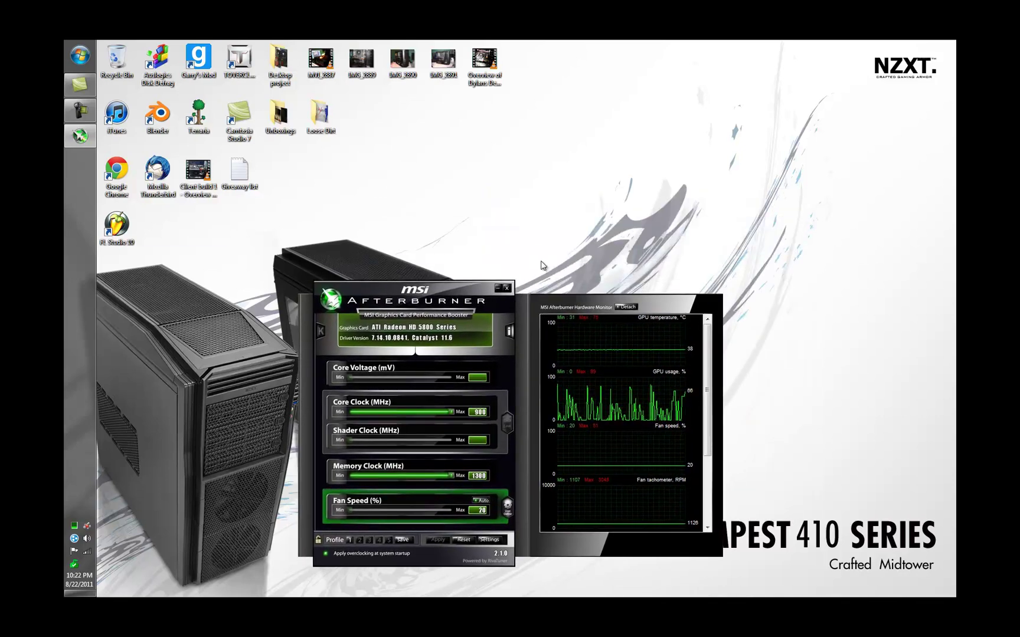
# - Launch FurMark and start its GPU burn-in test
pyautogui.press('super')
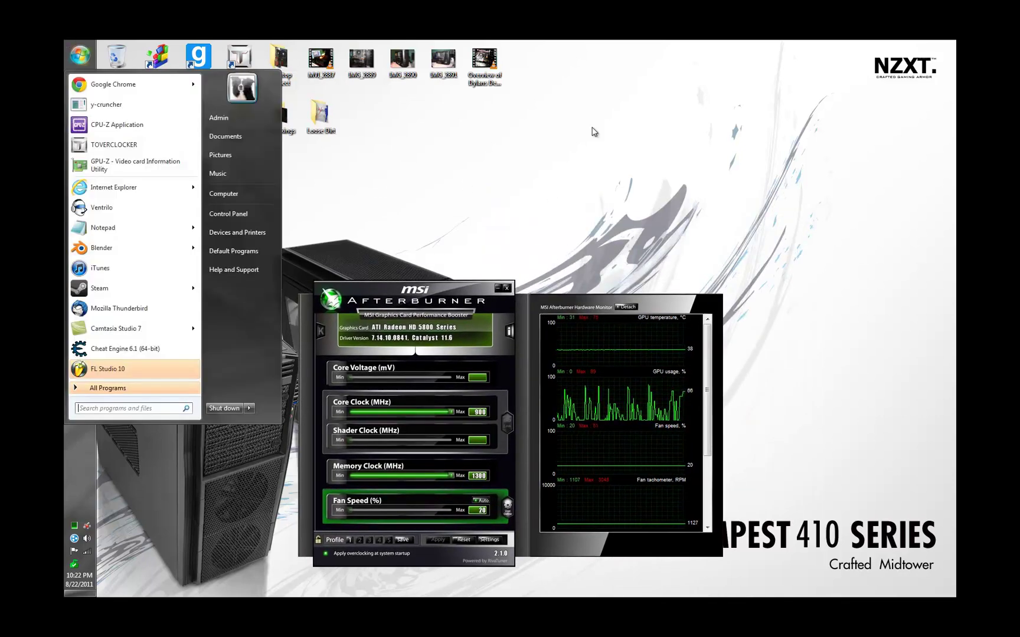
pyautogui.write('fur')
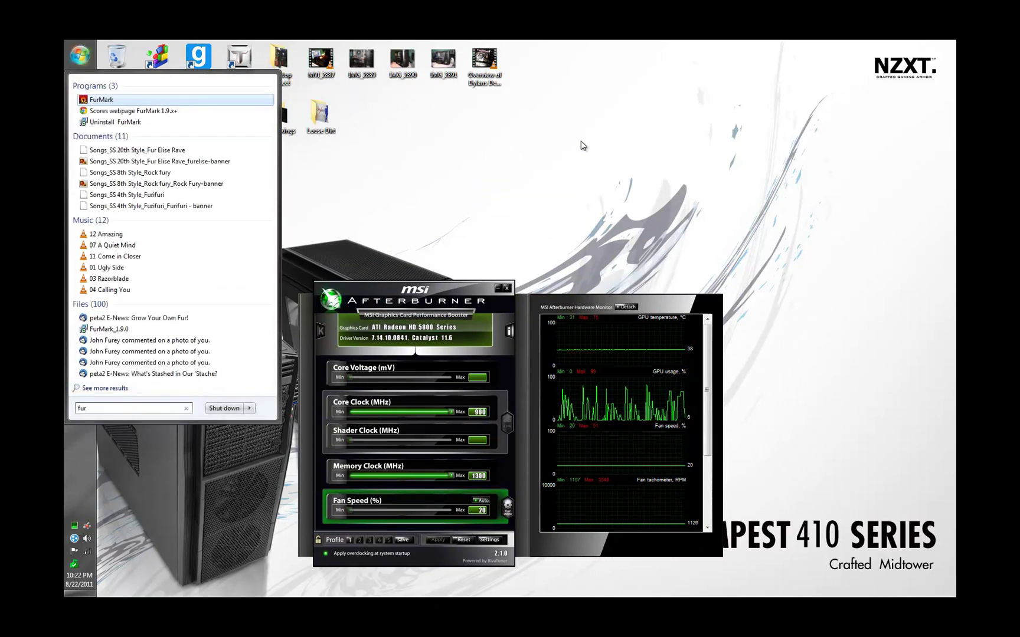
pyautogui.press('Return')
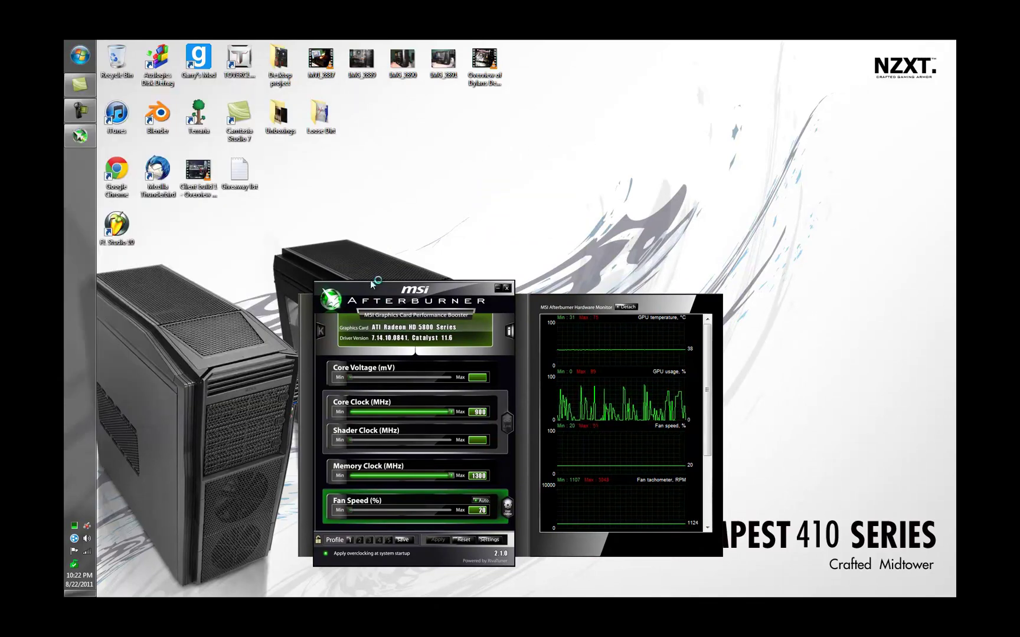
pyautogui.moveTo(365, 290); pyautogui.dragTo(318, 284)
pyautogui.moveTo(533, 193)
pyautogui.mouseDown()
pyautogui.moveTo(579, 149)
pyautogui.moveTo(675, 102)
pyautogui.mouseUp()
pyautogui.click(724, 230)
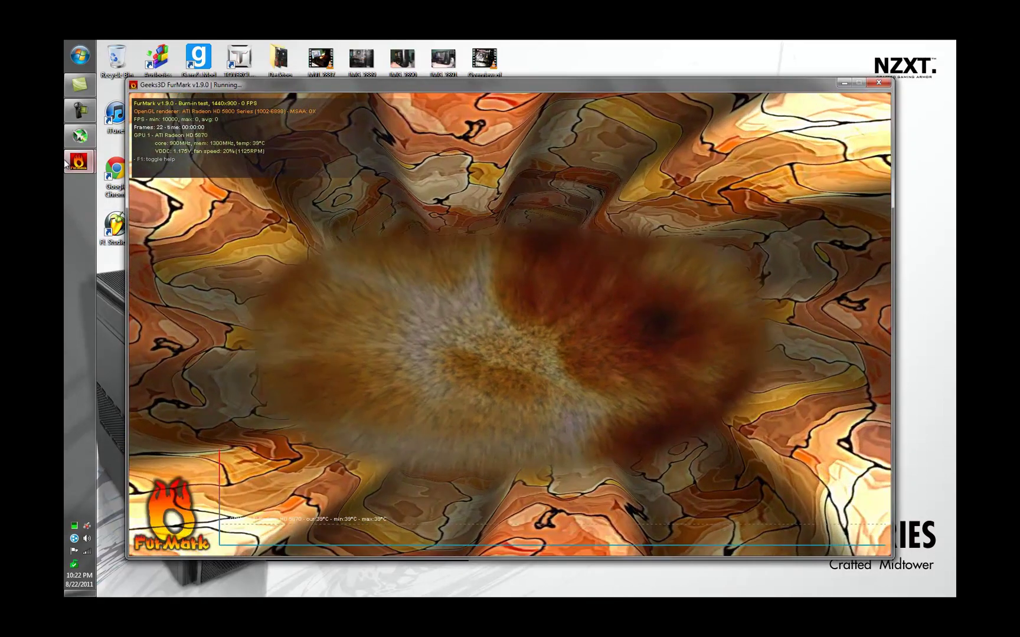
# - Switch to MSI Afterburner and compare its temperature and fan speed graphs with FurMark's read-outs during the burn-in test
pyautogui.click(81, 138)
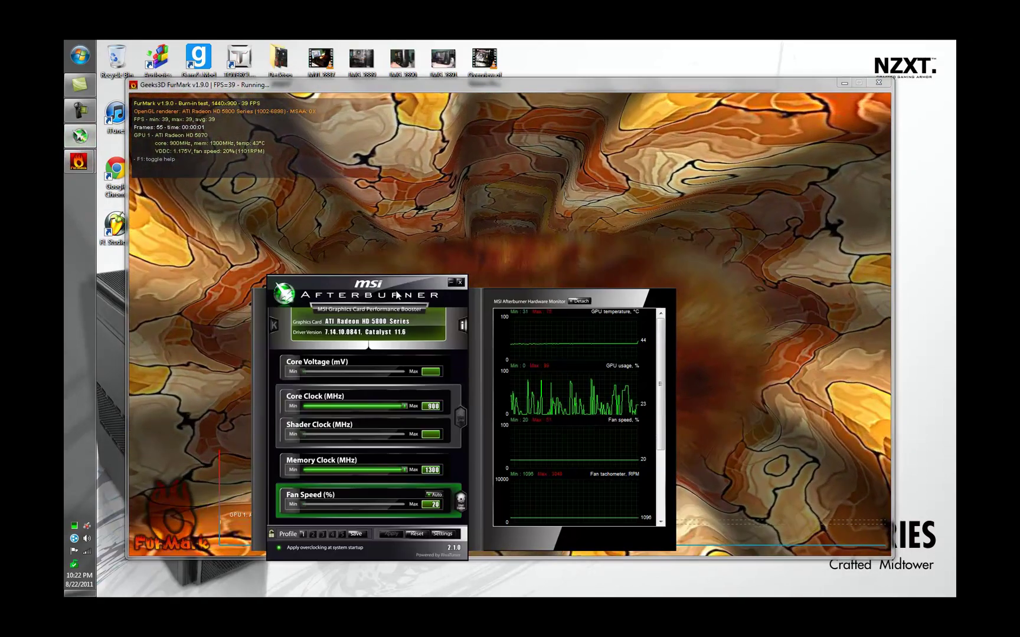
pyautogui.moveTo(393, 287); pyautogui.dragTo(640, 305)
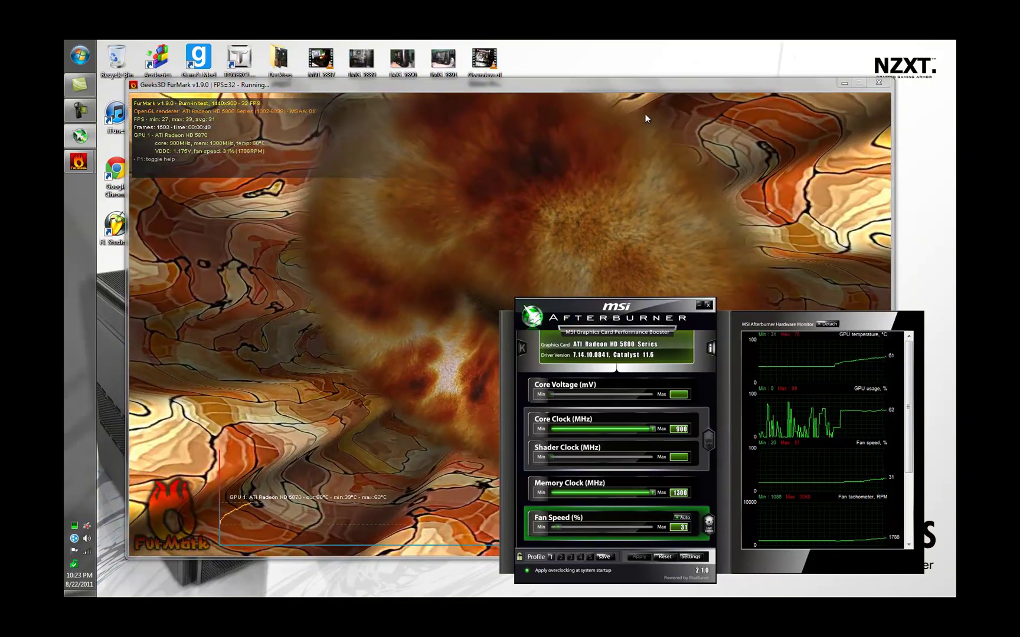
pyautogui.click(629, 87)
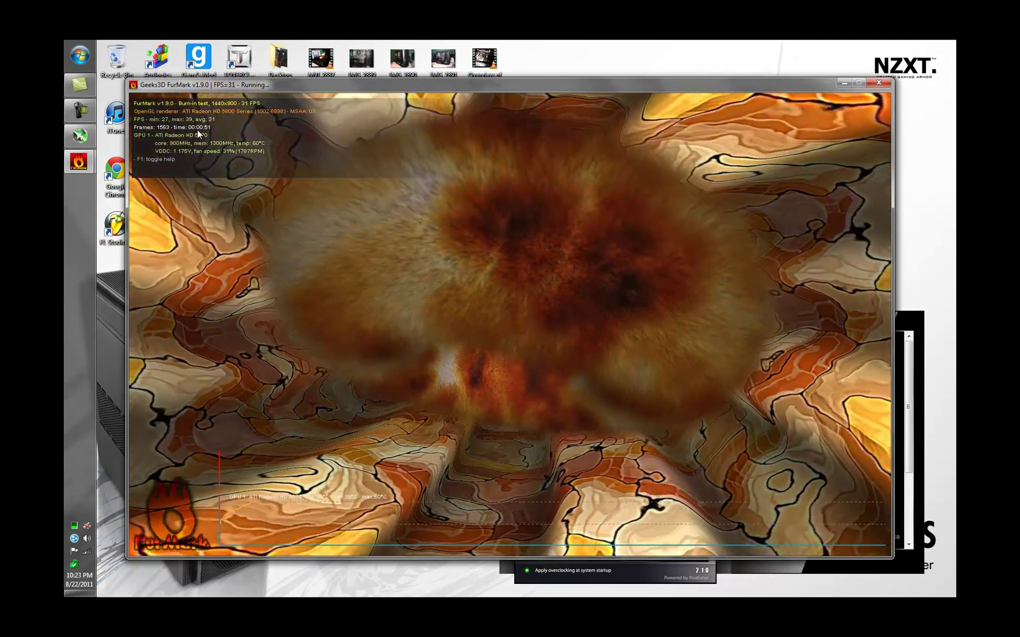
pyautogui.moveTo(181, 84); pyautogui.dragTo(172, 63)
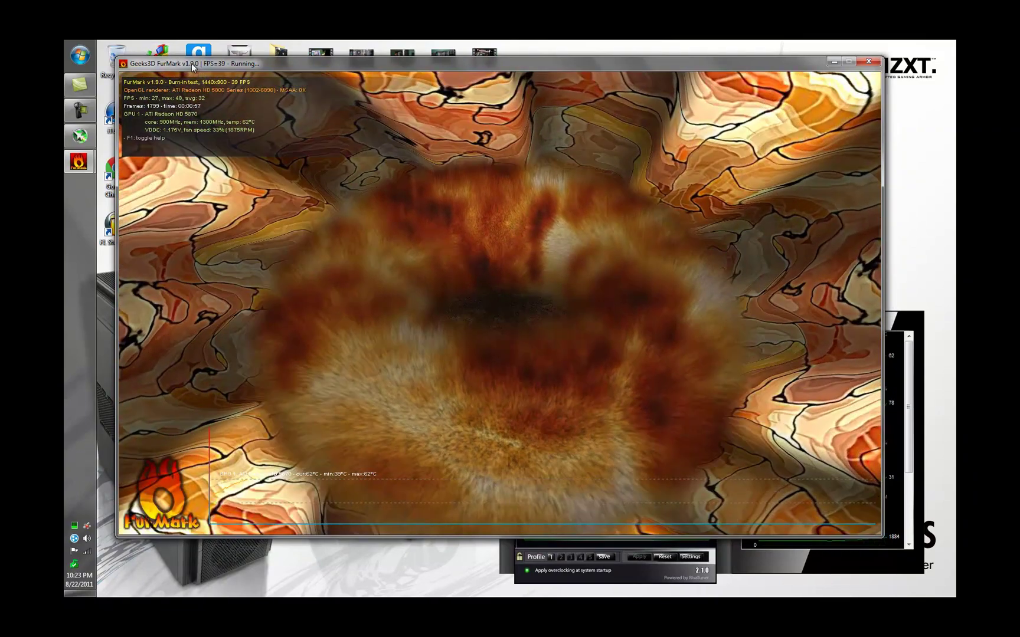
# - Bring MSI Afterburner to the front to check the fan speed and minimize it to the system tray
pyautogui.click(733, 563)
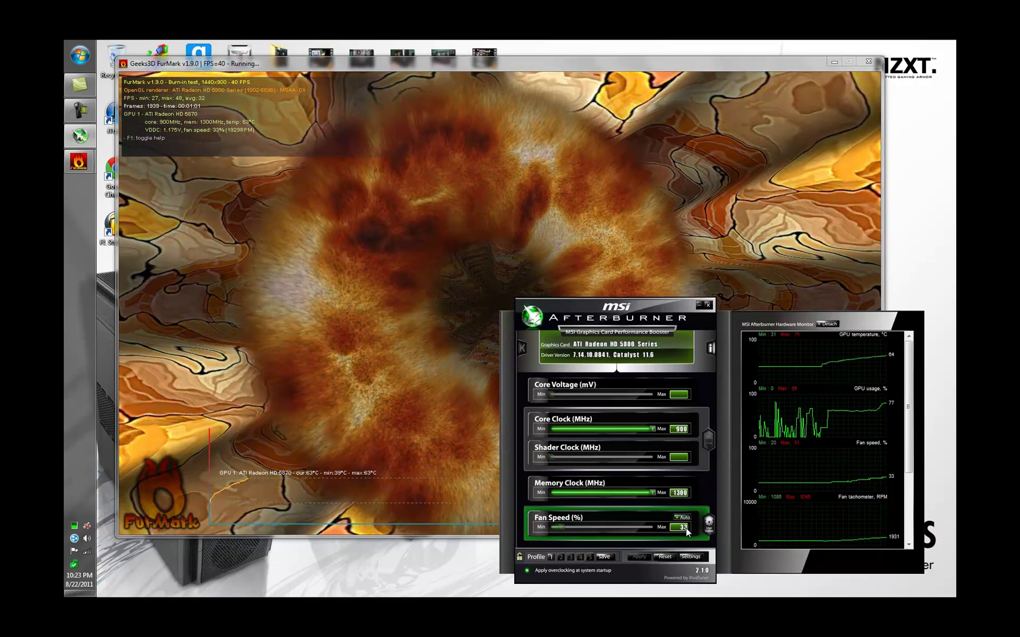
pyautogui.moveTo(894, 356)
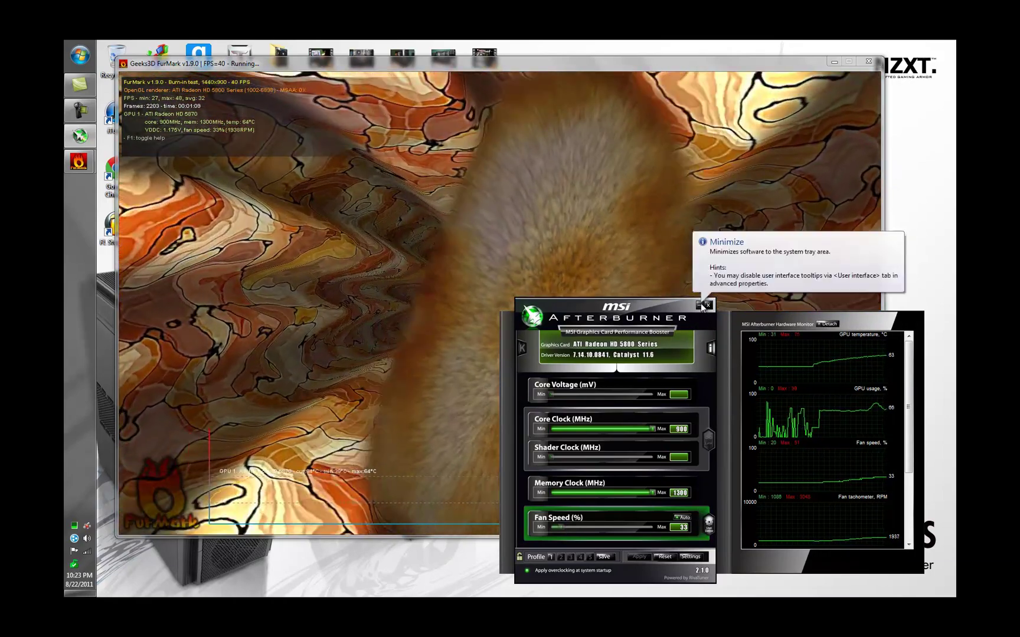
pyautogui.click(701, 305)
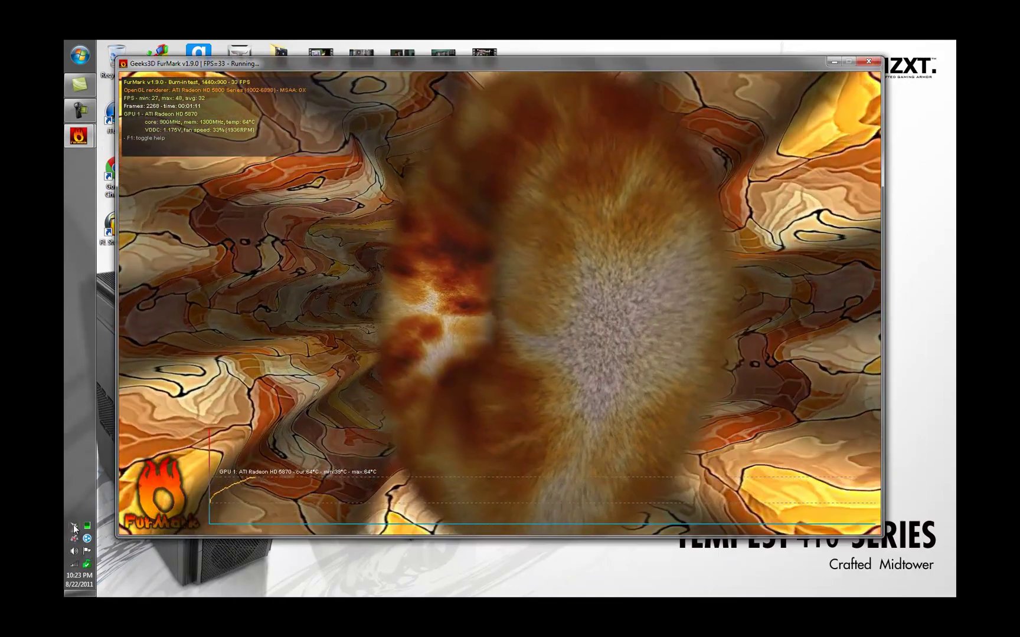